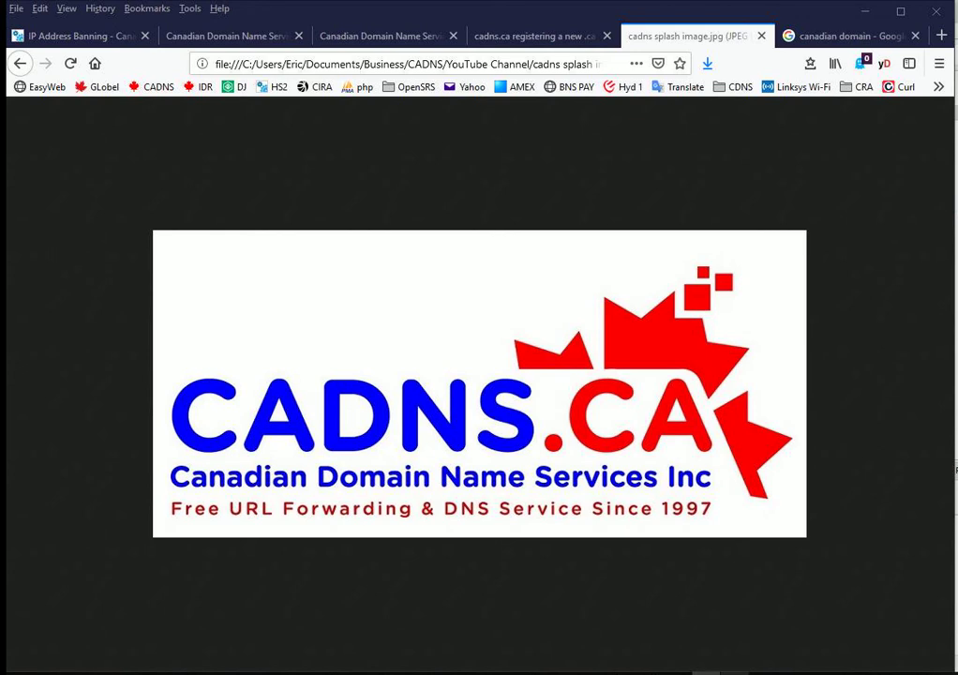
Step: View the registering-a-new-.ca slide, then switch to the Canadian Domain Name Services tab
click(486, 37)
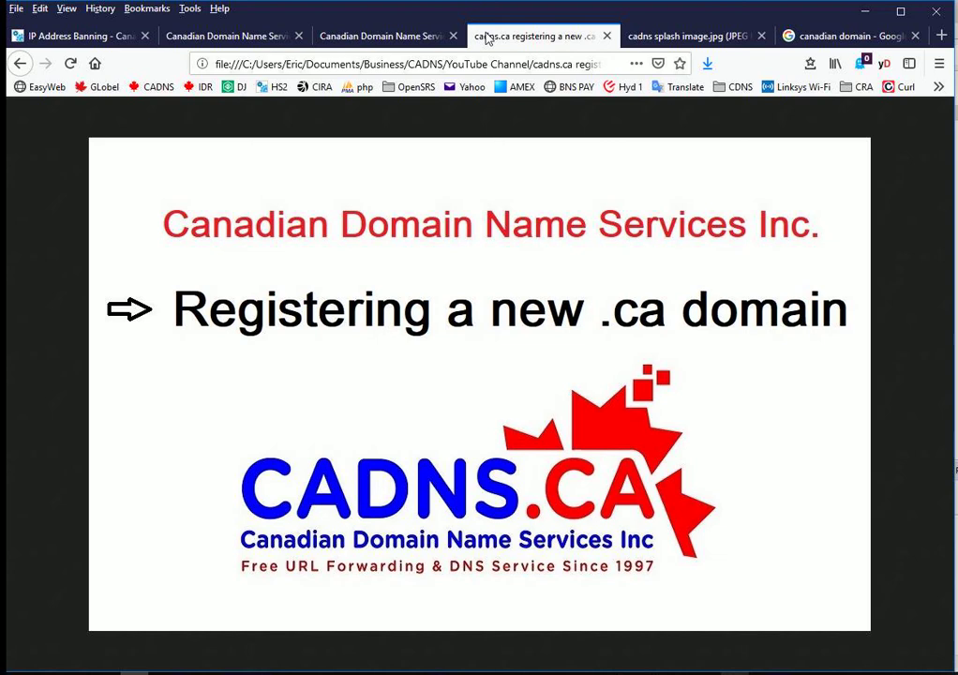
click(387, 38)
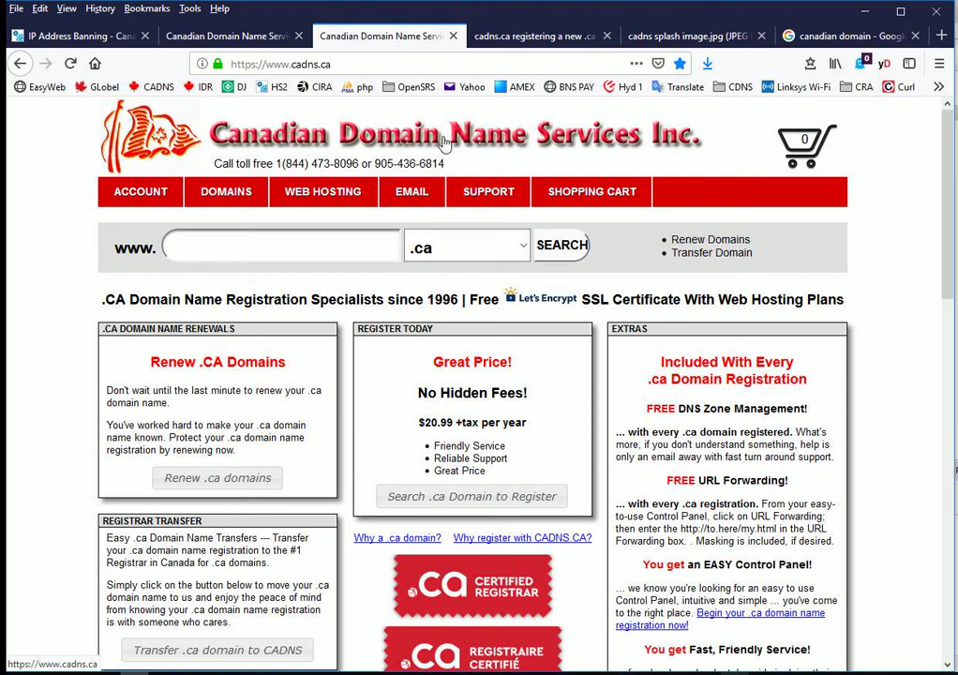
Step: Search Canadian Domain Search for 'mydotcadomain', add mydotcadomain.ca to the cart and view the cart
click(214, 190)
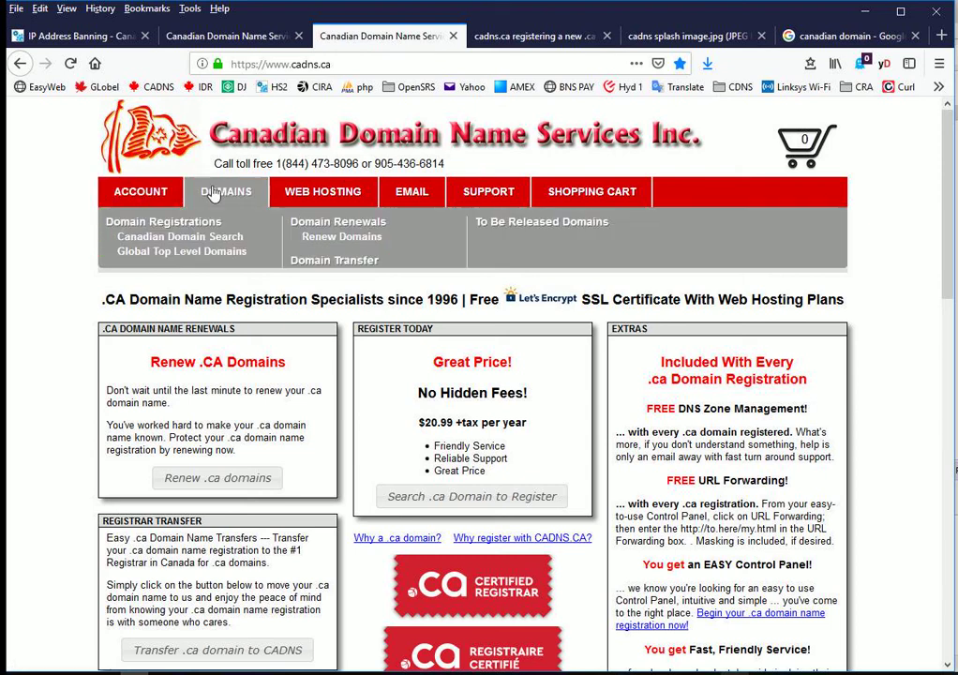
click(221, 239)
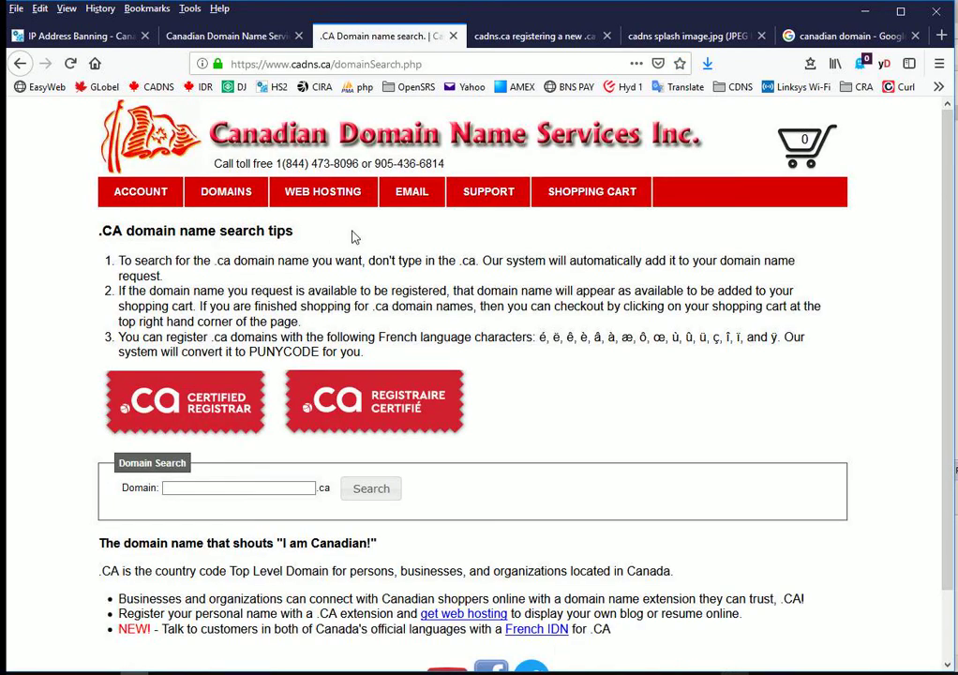
click(235, 488)
text(mydotcadomain)
click(384, 488)
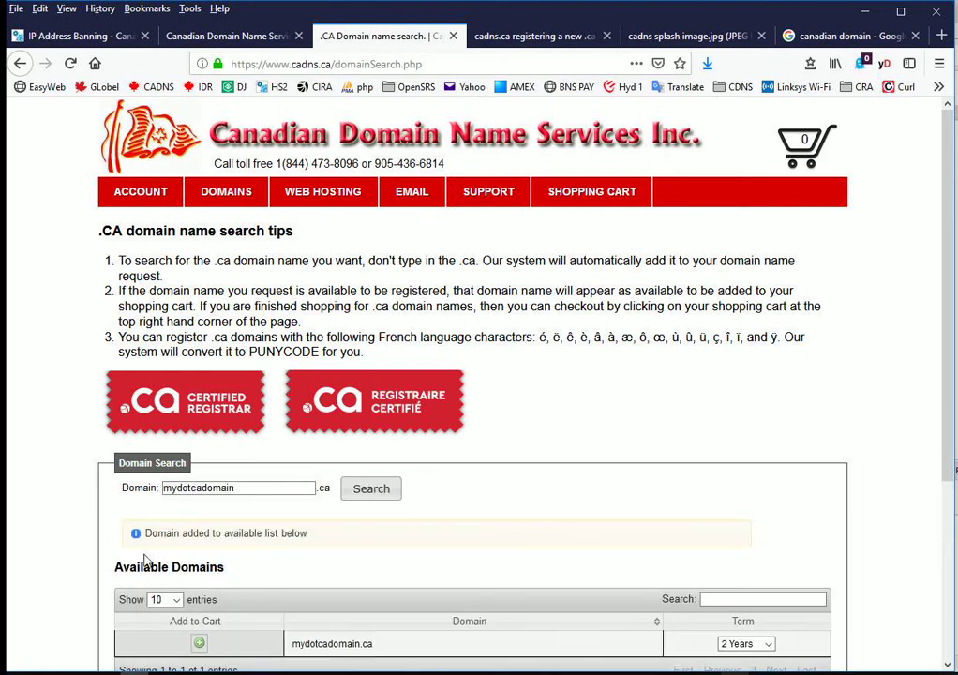
click(198, 644)
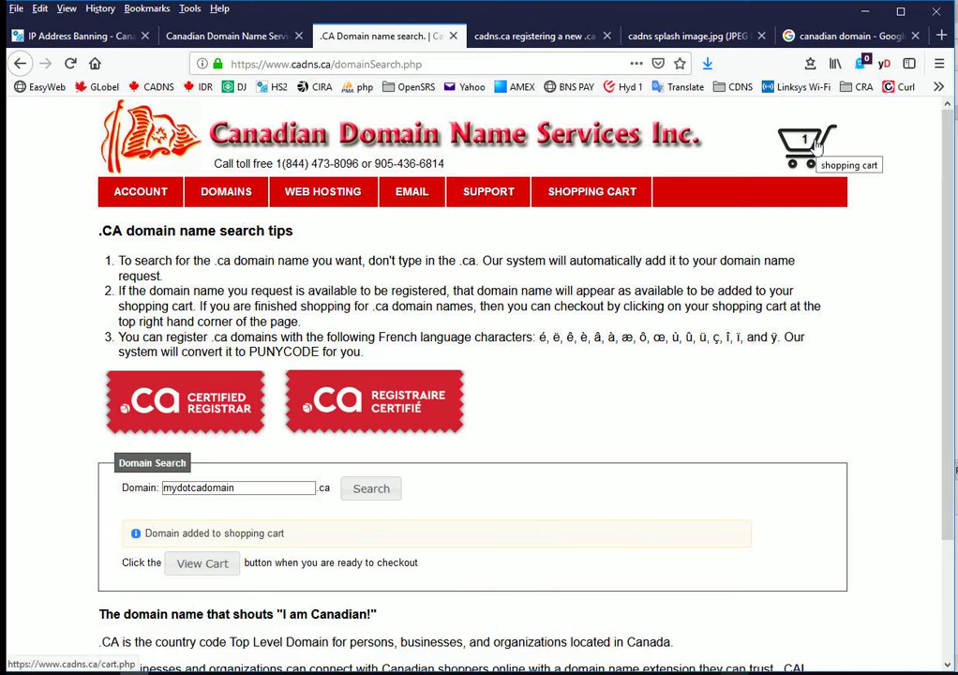
click(193, 565)
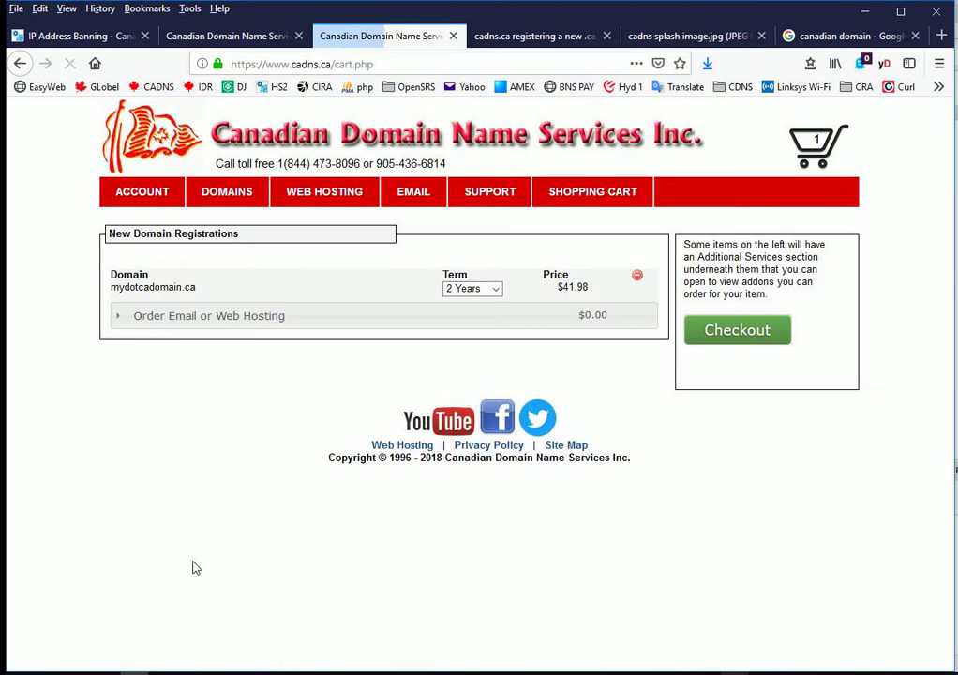
Step: Check the term options, keep mydotcadomain.ca at 2 Years and go to checkout
click(496, 290)
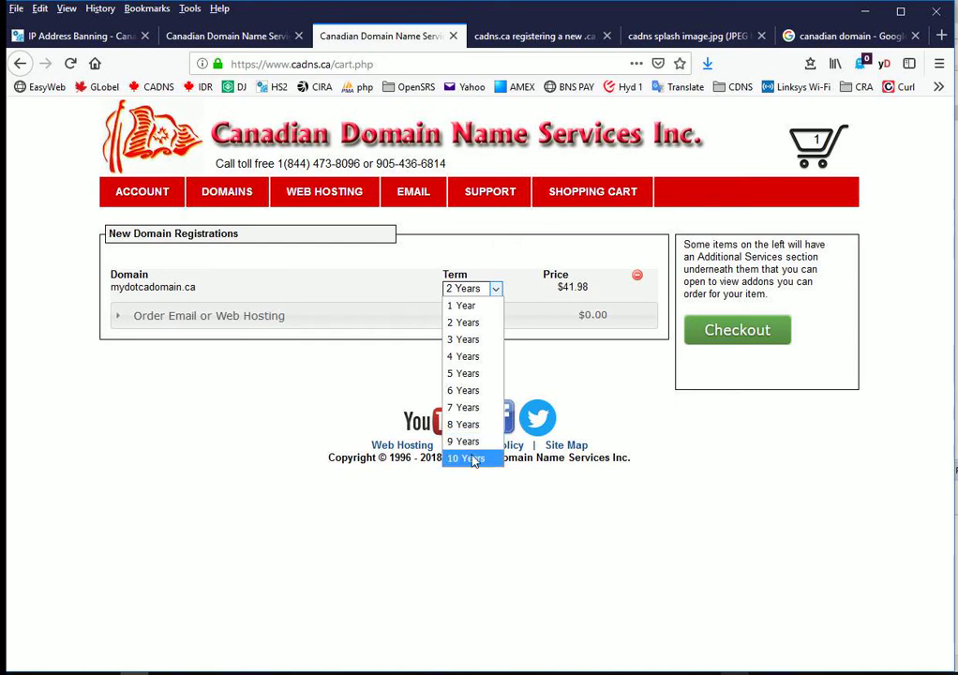
click(471, 288)
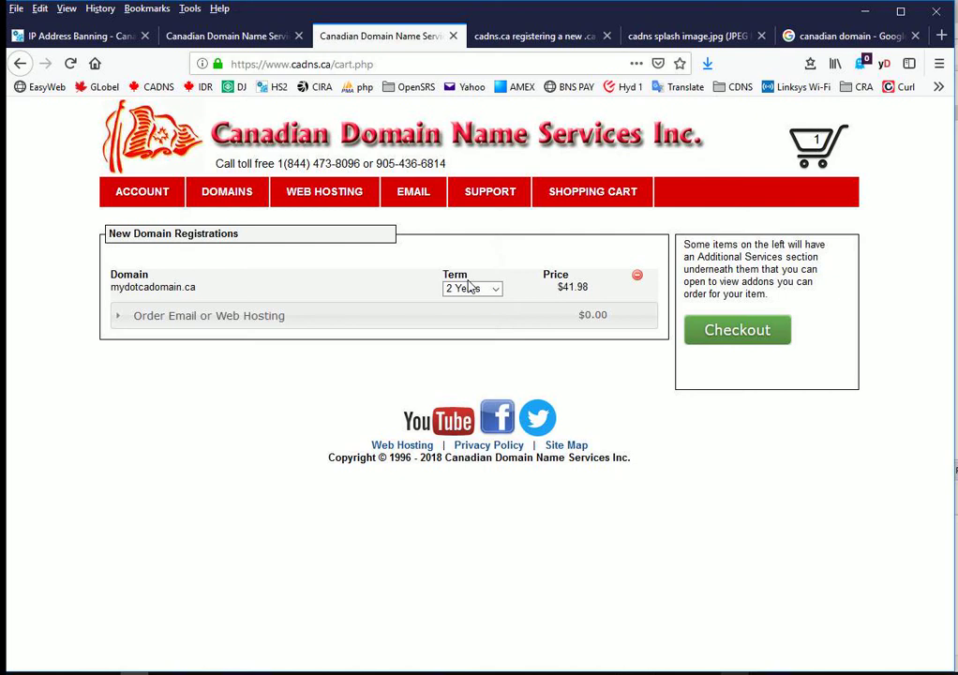
click(700, 332)
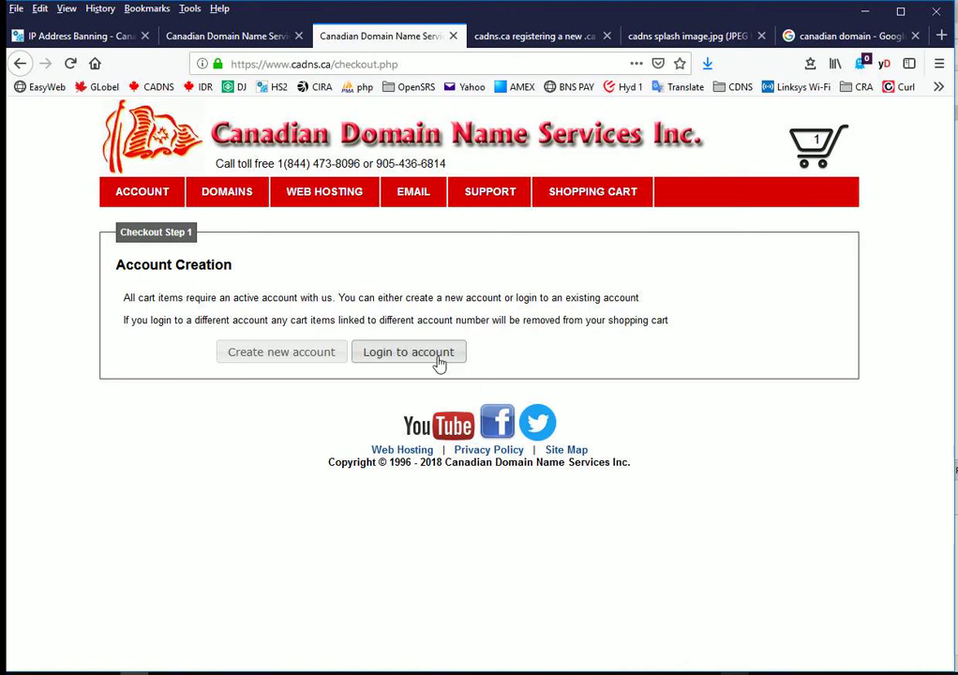
Step: Choose 'Create new account' and enter a strong password, moving on to confirm it
click(292, 353)
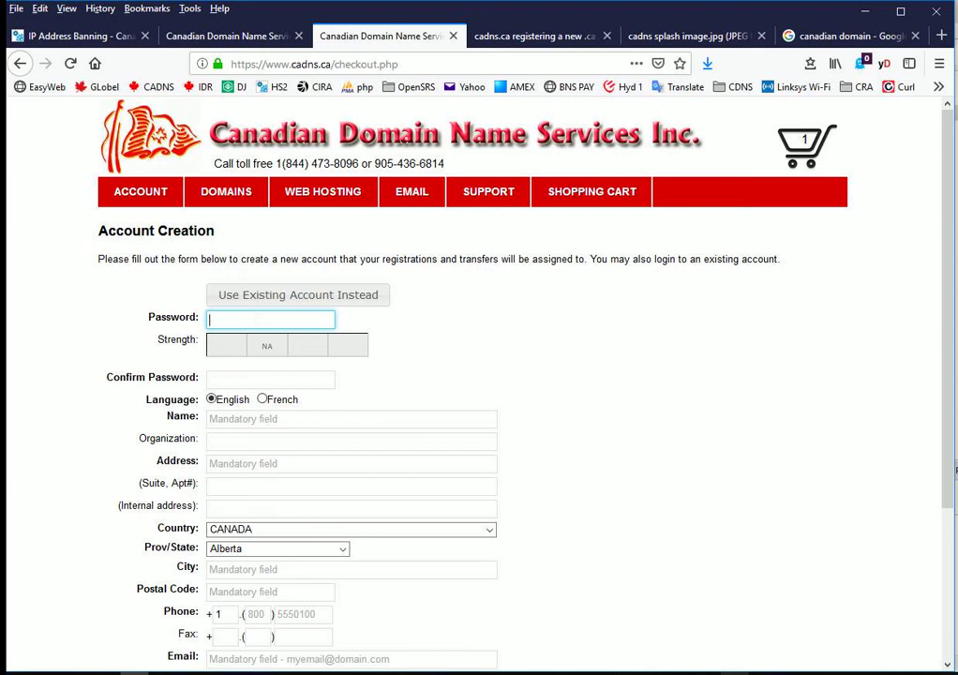
text(••••••)
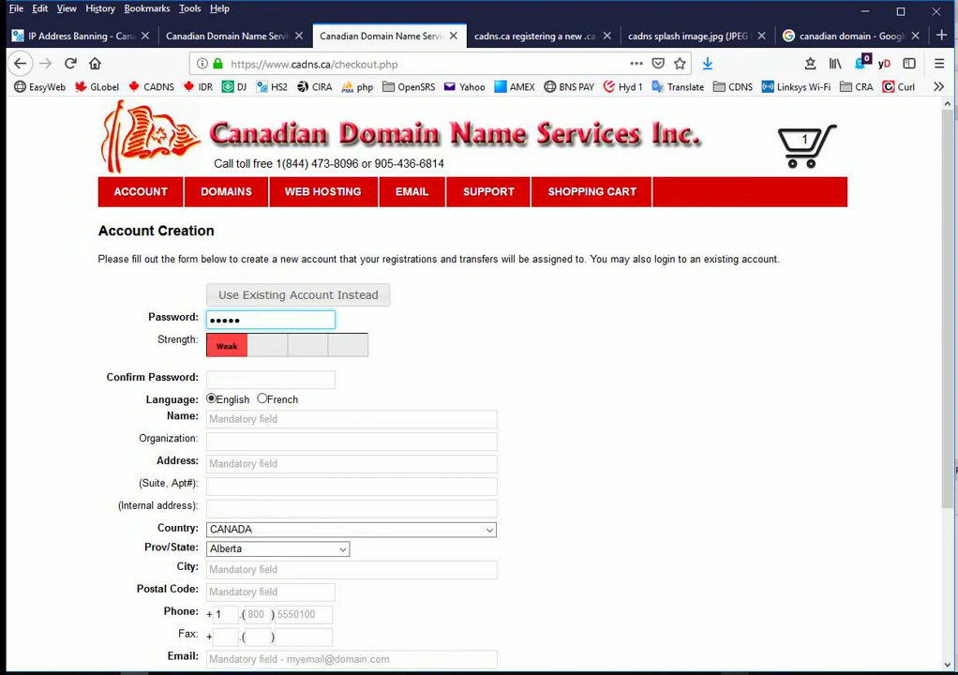
text(••)
key(Tab)
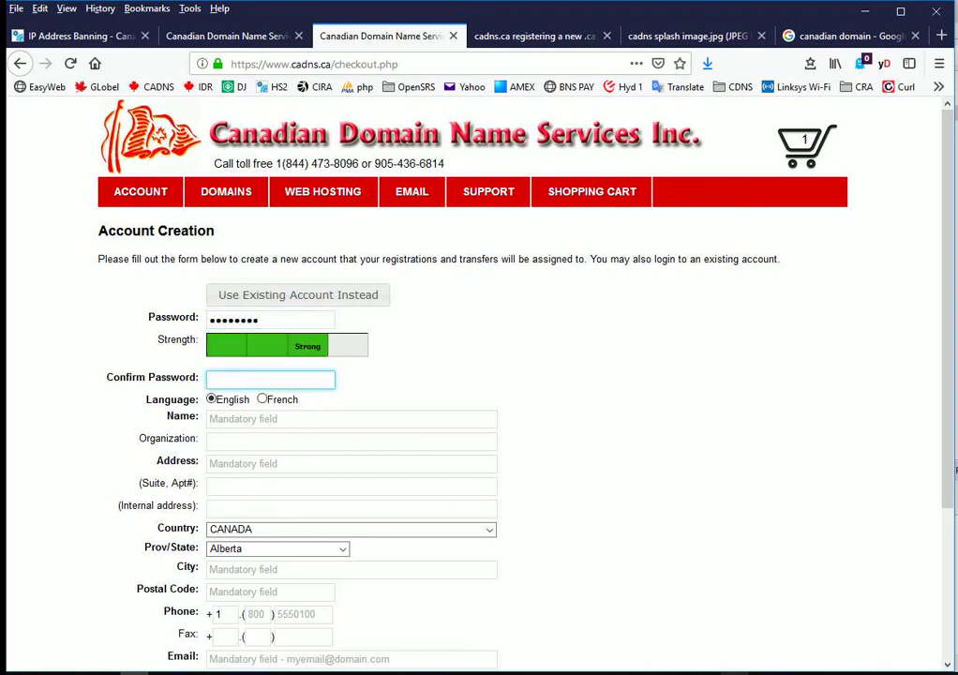
text(••••••••)
Step: Enter the account holder's full name, street address and city, correcting typos
click(390, 424)
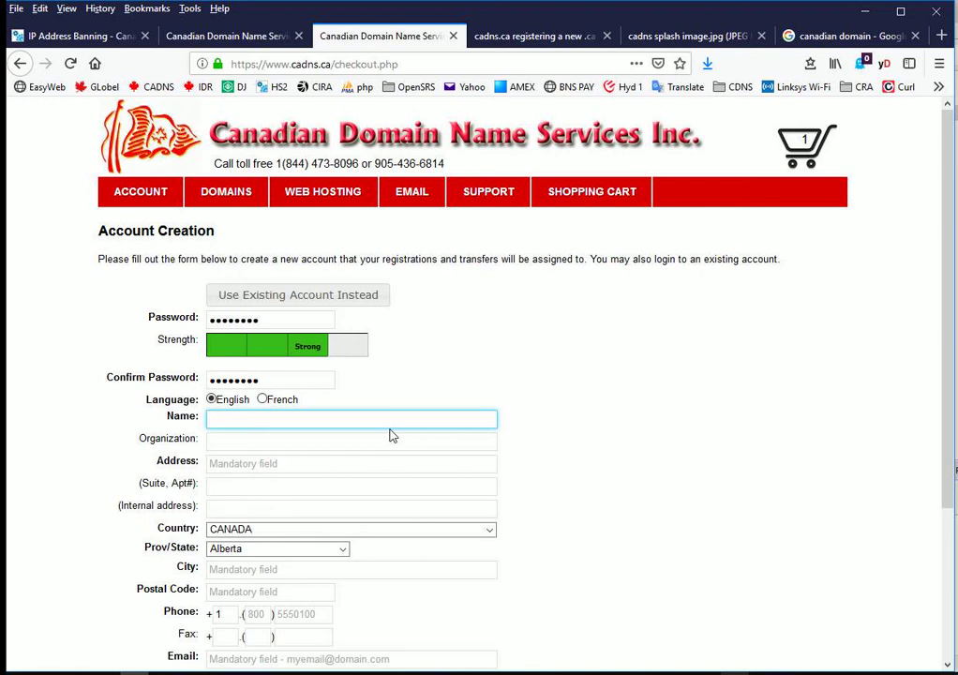
text(eric Bec)
key(BackSpace)
key(BackSpace)
key(BackSpace)
key(BackSpace)
key(BackSpace)
key(BackSpace)
key(BackSpace)
key(BackSpace)
key(Tab)
key(Tab)
text(any ste)
key(BackSpace)
text(reet)
key(Tab)
key(Tab)
key(Tab)
key(Tab)
key(Tab)
text(A)
key(BackSpace)
text(CAl)
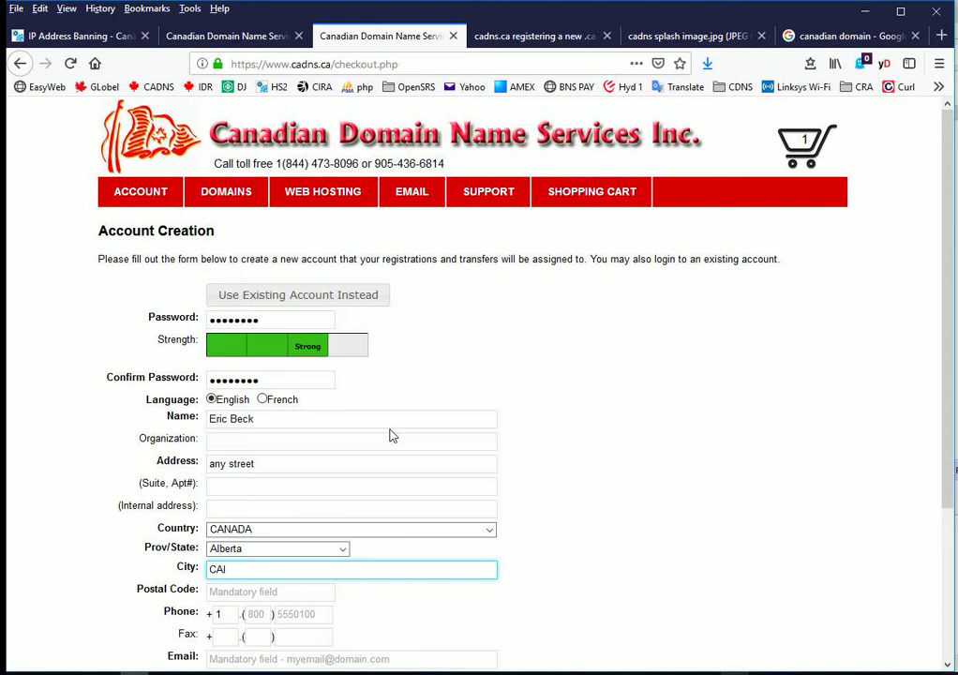
key(BackSpace)
key(BackSpace)
text(algary)
Step: Fill in the postal code, phone number and contact e-mail address
key(Tab)
text(G5L7T5)
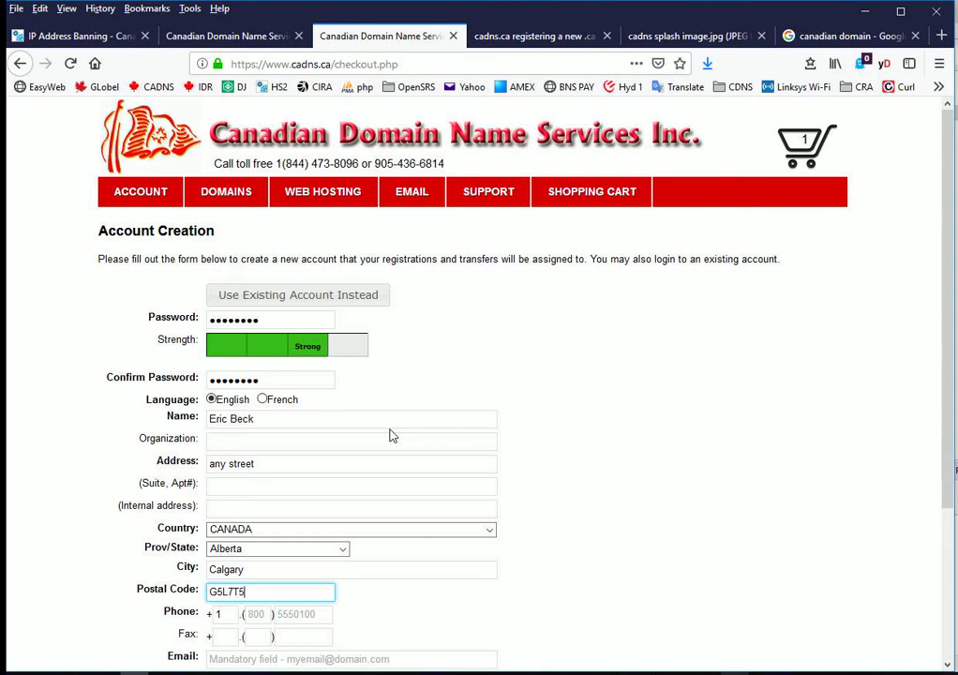
key(Tab)
key(Tab)
text(905 4)
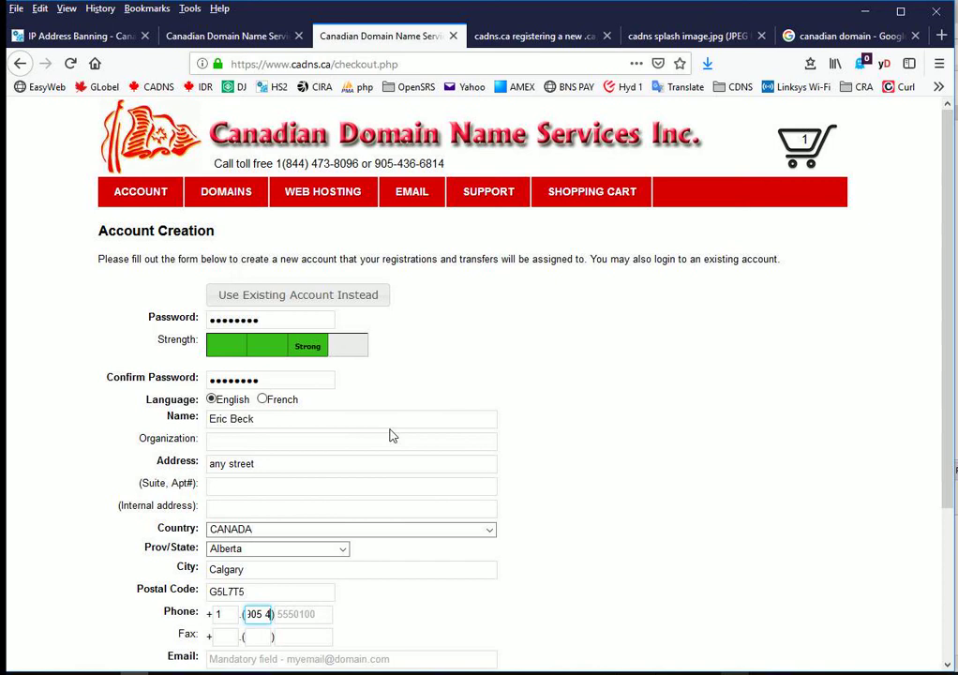
key(BackSpace)
key(BackSpace)
key(BackSpace)
key(BackSpace)
key(BackSpace)
key(Tab)
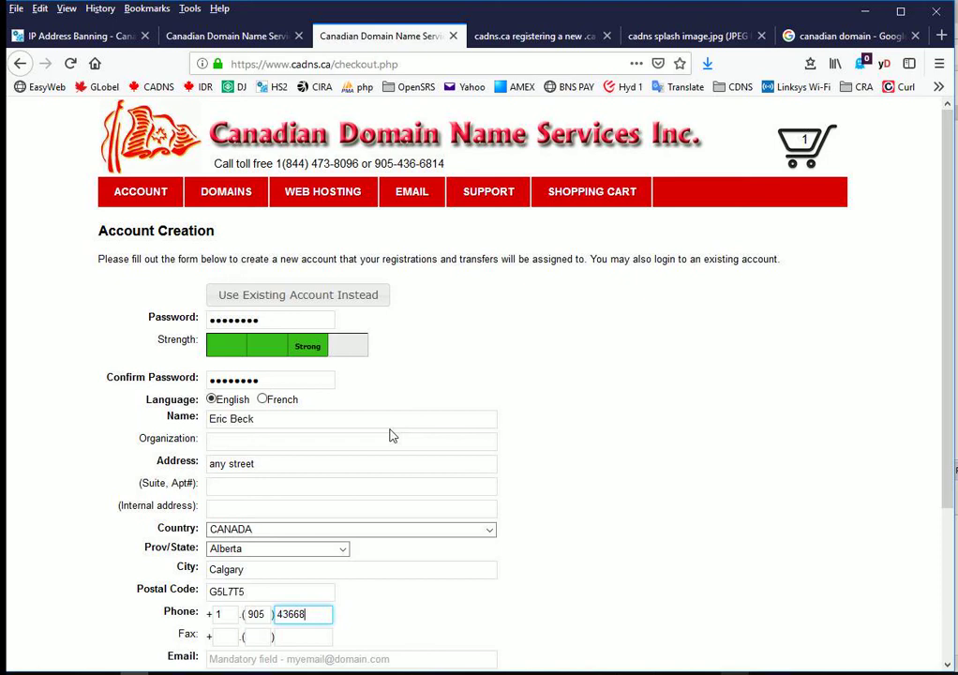
key(Tab)
key(Tab)
key(Tab)
key(Tab)
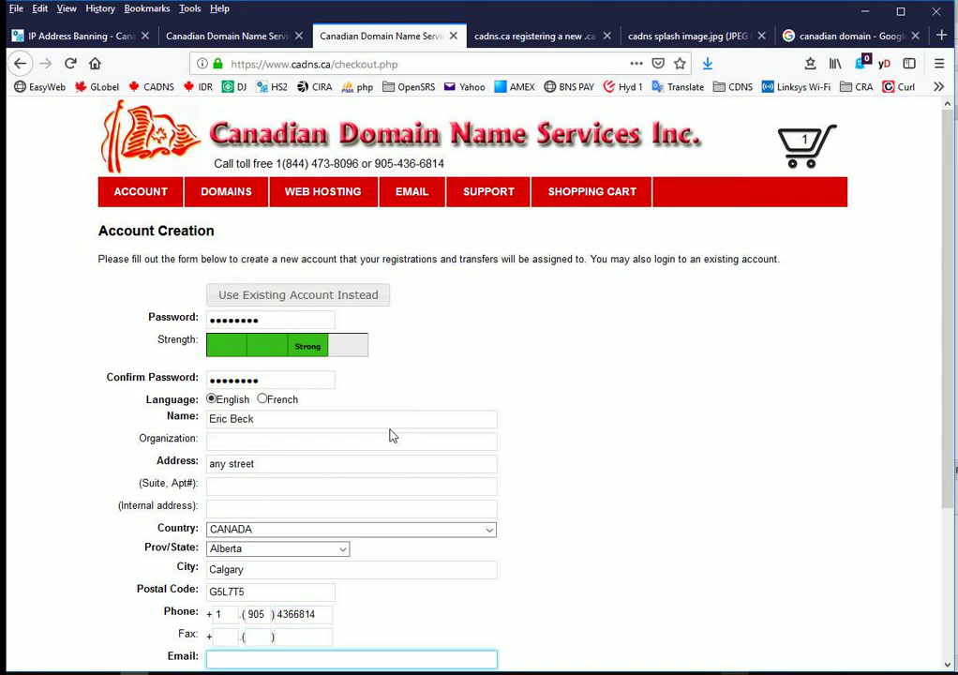
Step: Pick 'Where is your favorite vacation spot?', type the answer, and create the account
scroll(274, 509, down, 5)
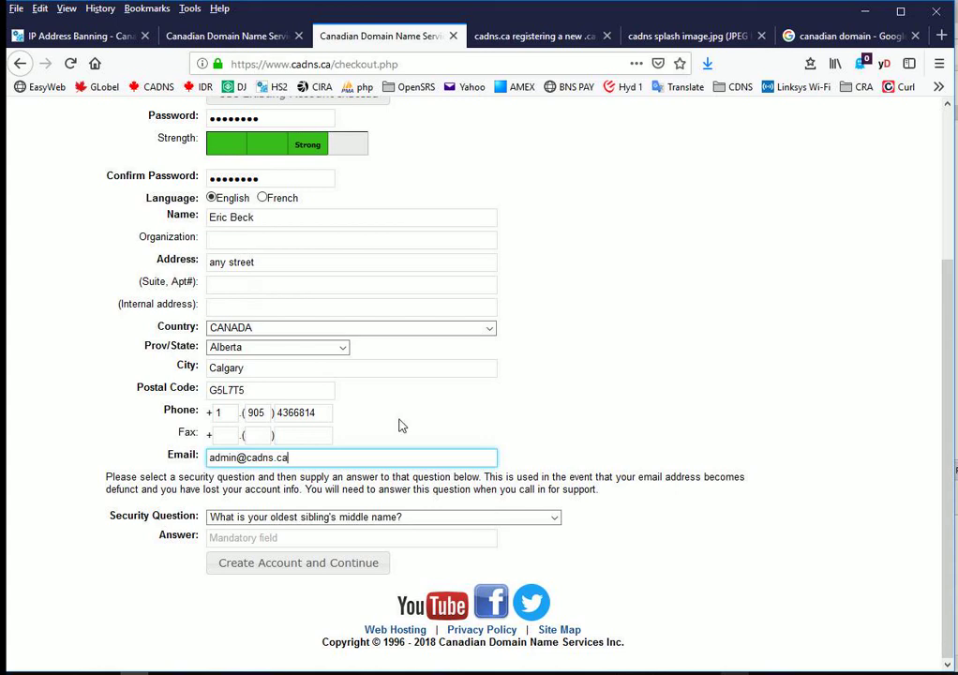
click(321, 517)
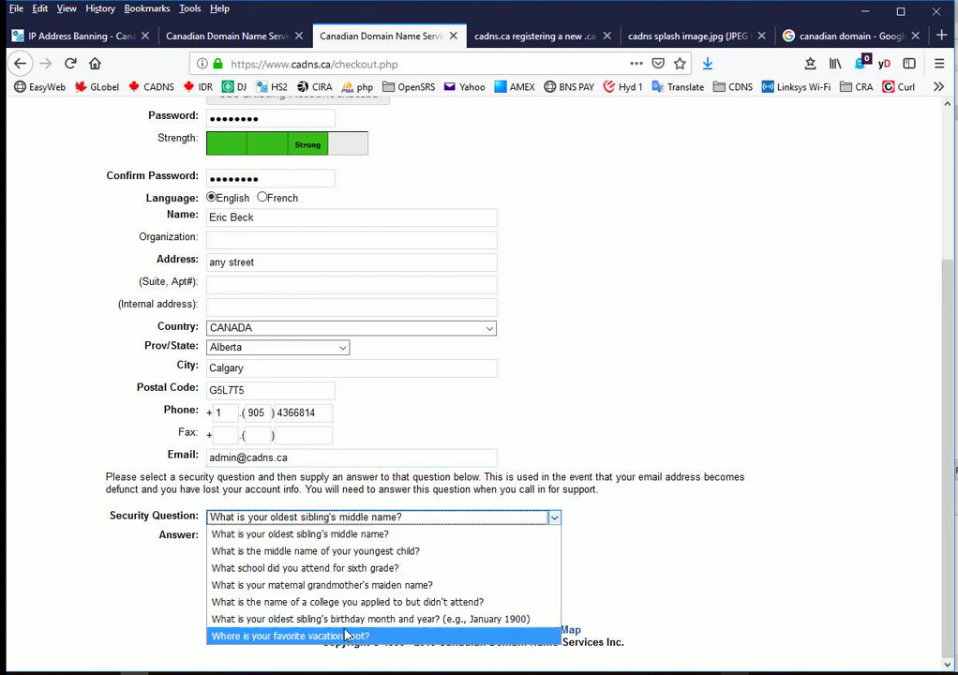
click(342, 636)
click(351, 537)
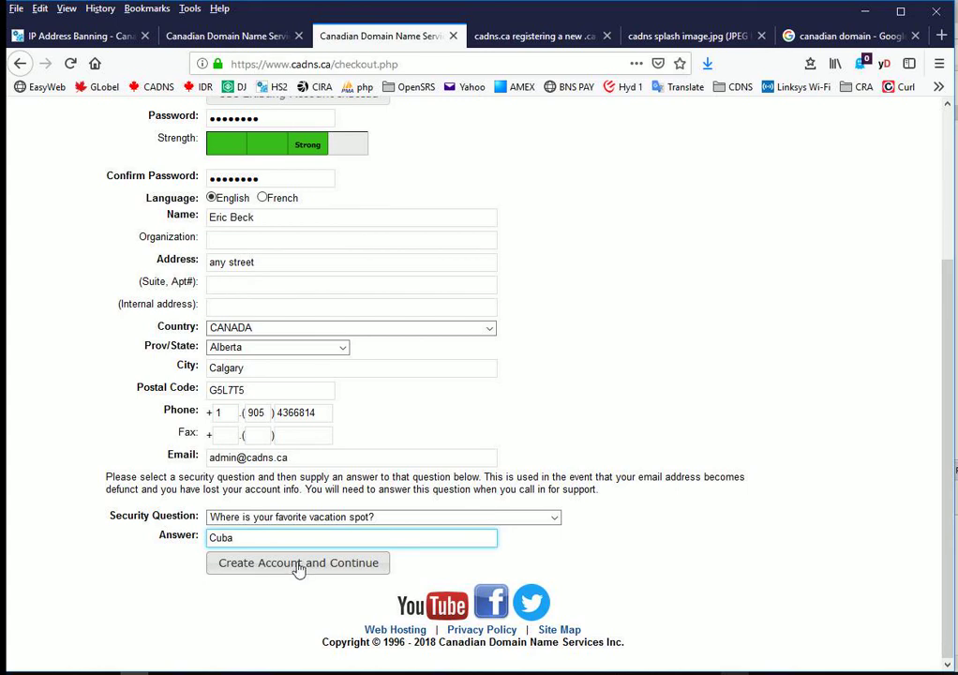
click(318, 565)
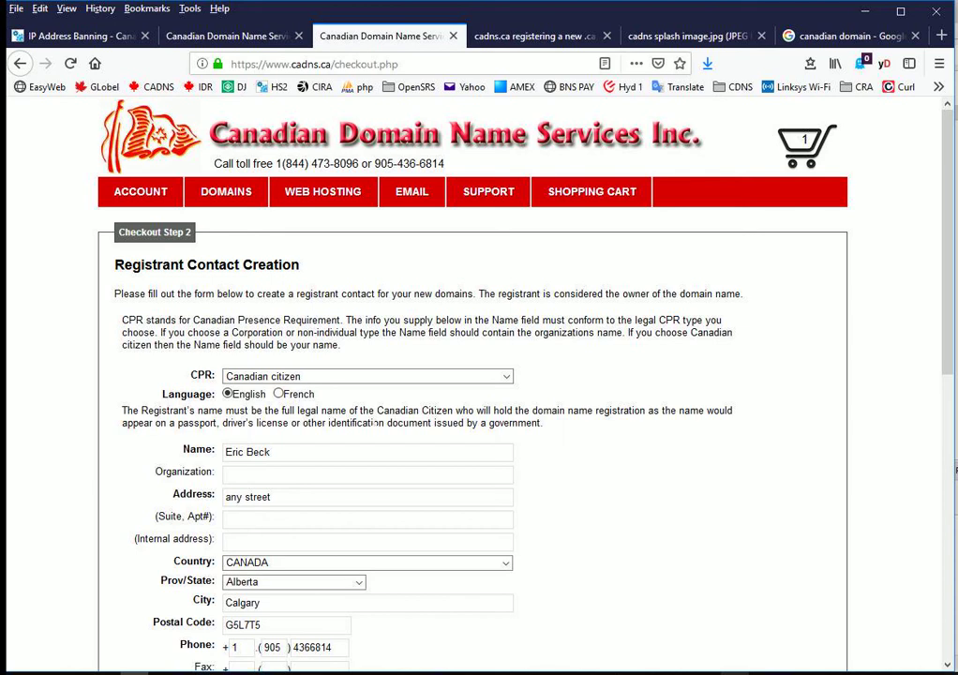
Step: Tick 'I agree to the registrant agreement' and submit the registrant contact with Next Step
scroll(89, 128, down, 2)
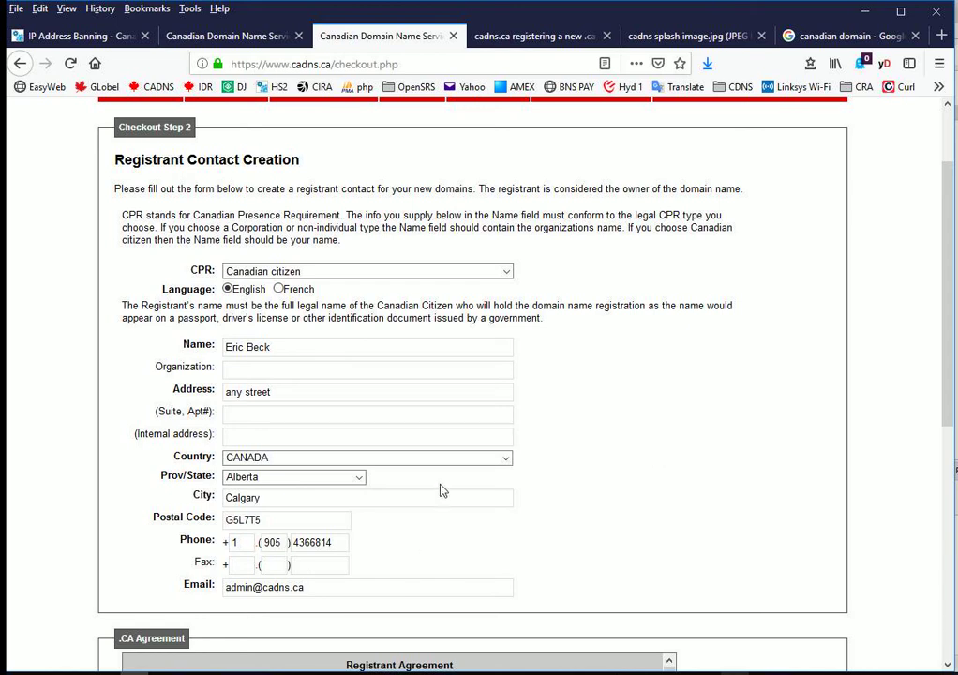
scroll(359, 522, down, 8)
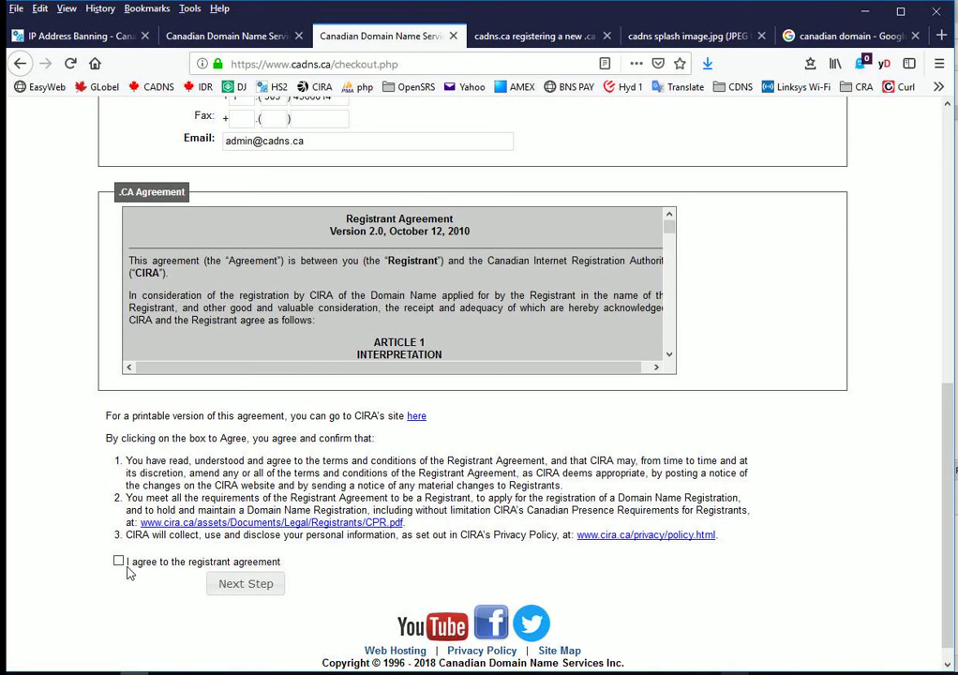
click(118, 560)
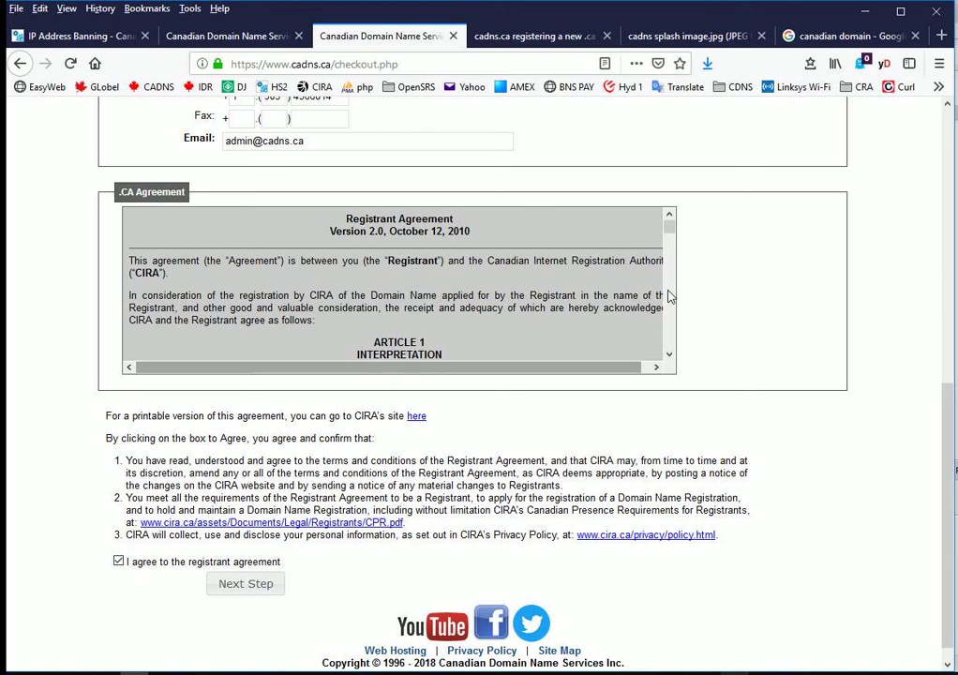
scroll(667, 254, down, 3)
drag(669, 230, 681, 210)
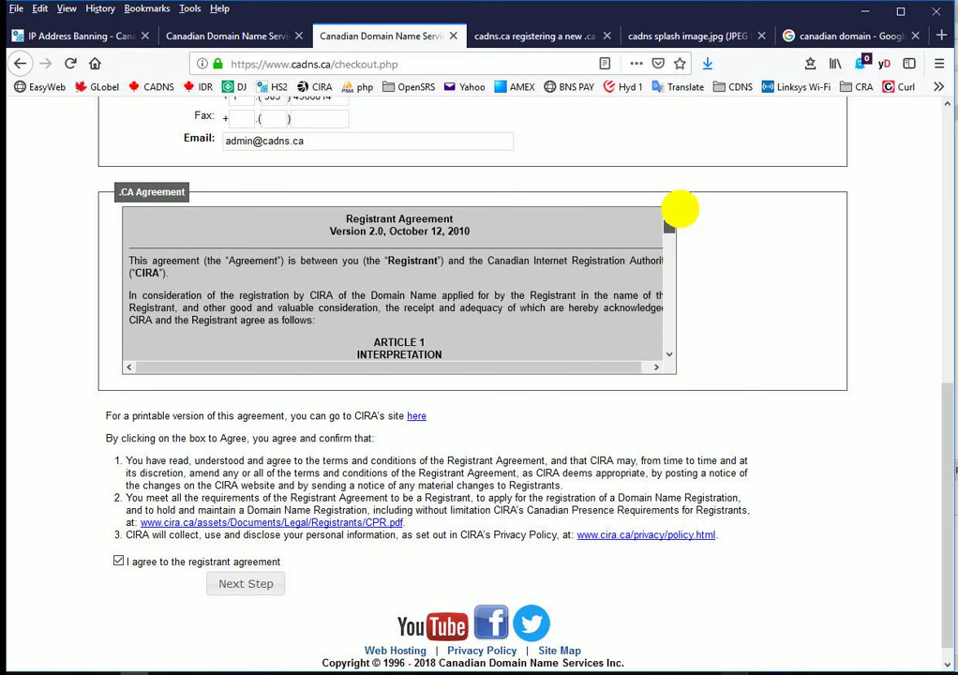
click(262, 582)
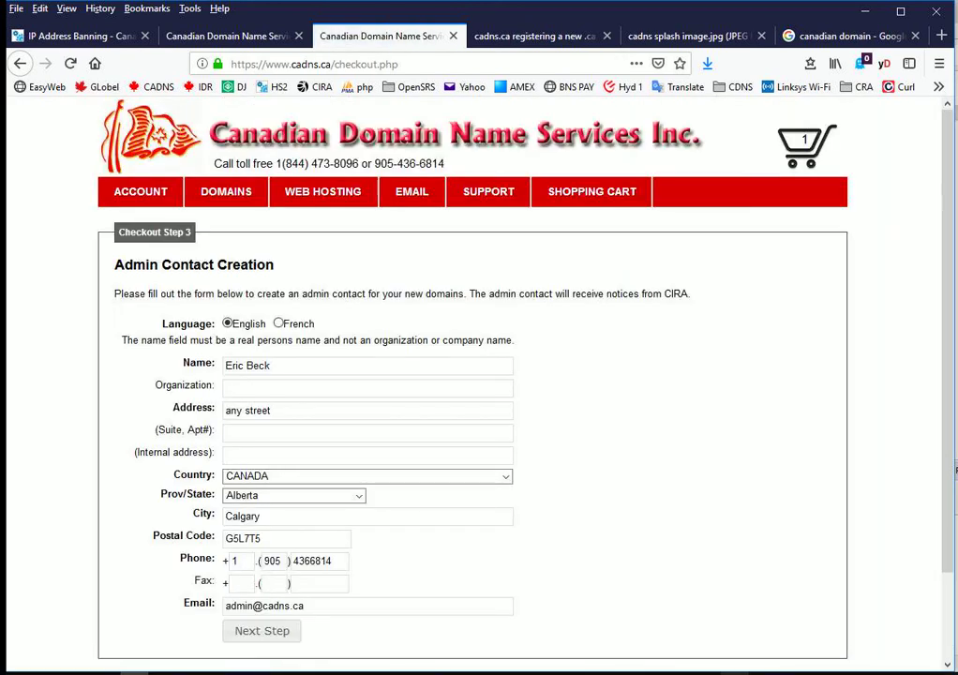
Step: Submit the prefilled admin and technical contacts to reach the $44.08 payment page
scroll(421, 573, down, 2)
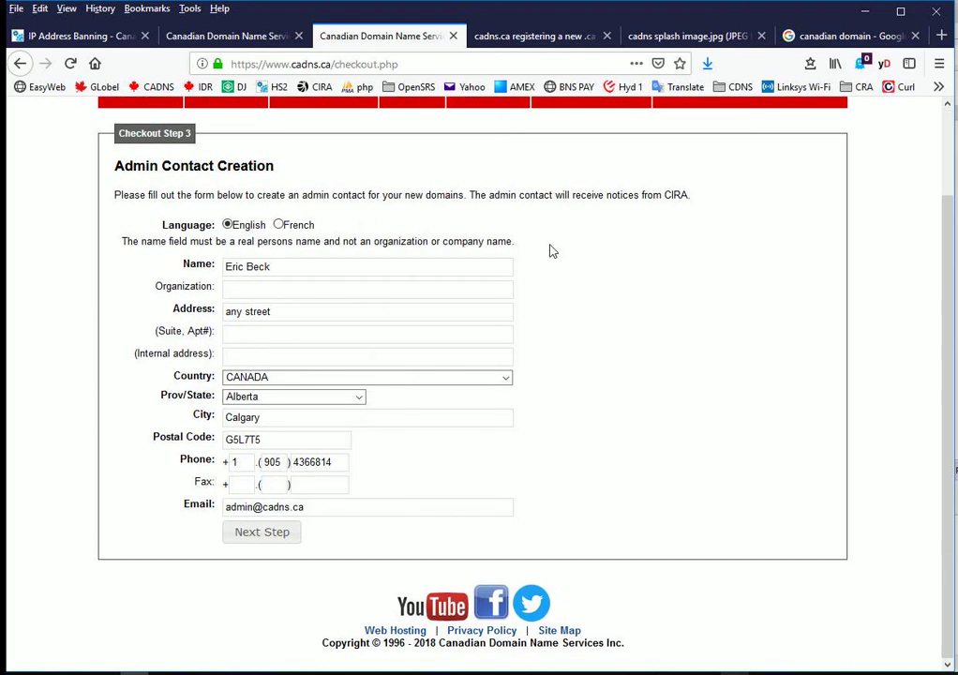
click(269, 532)
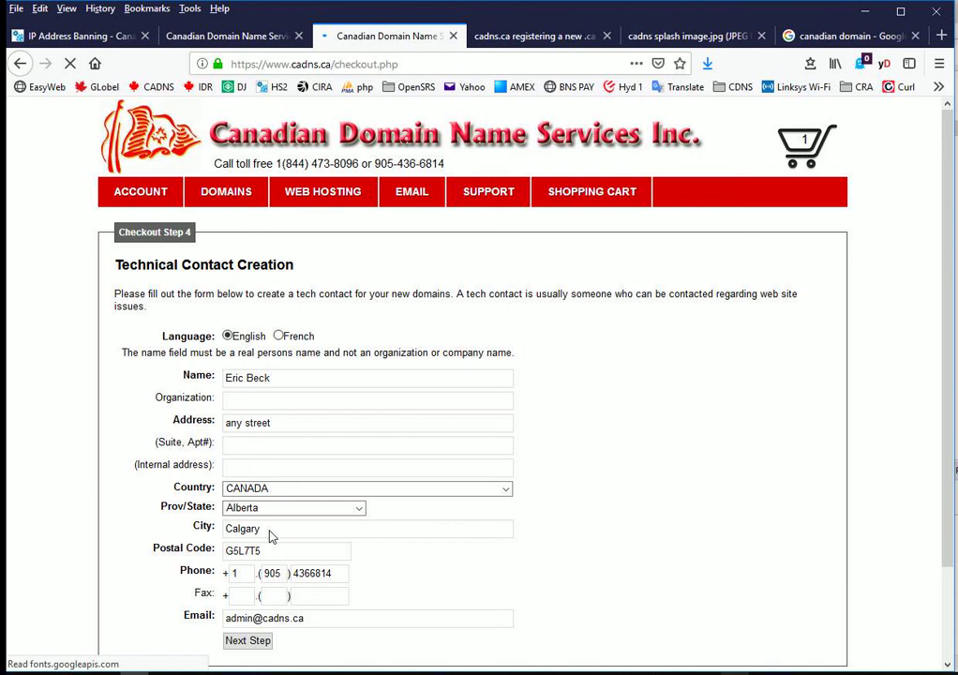
click(261, 643)
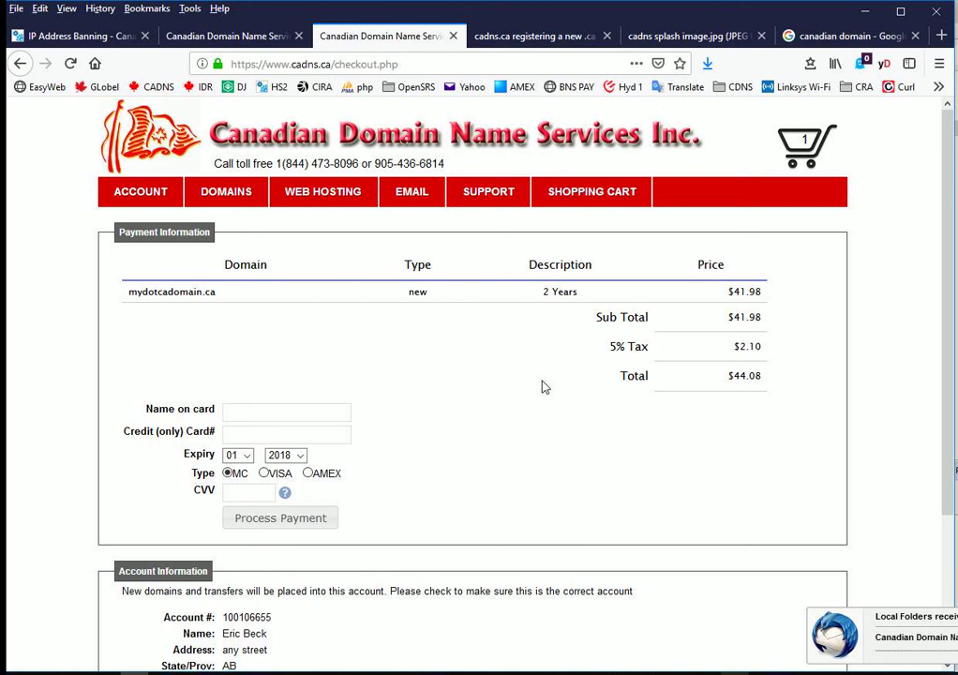
Step: Review the payment totals, then return to the shopping cart showing the 2-year term
scroll(449, 342, down, 3)
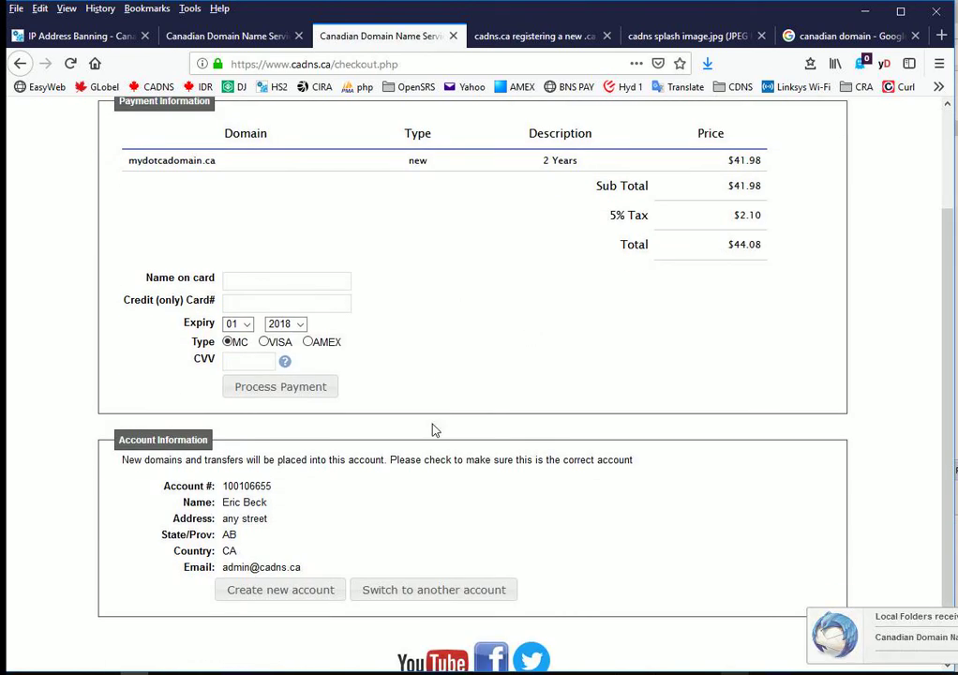
scroll(435, 429, up, 3)
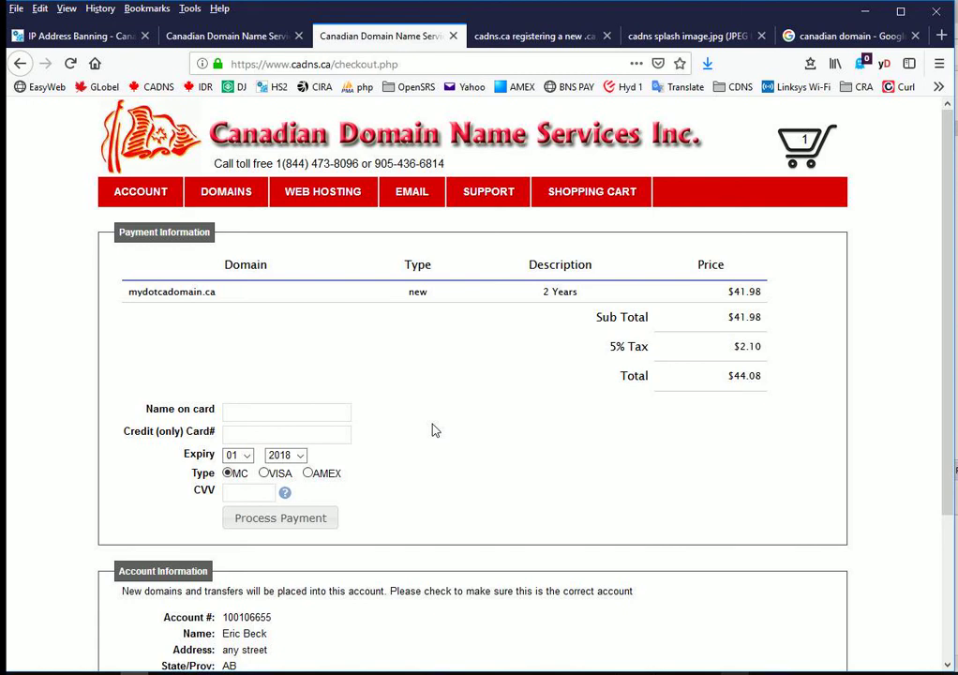
click(286, 412)
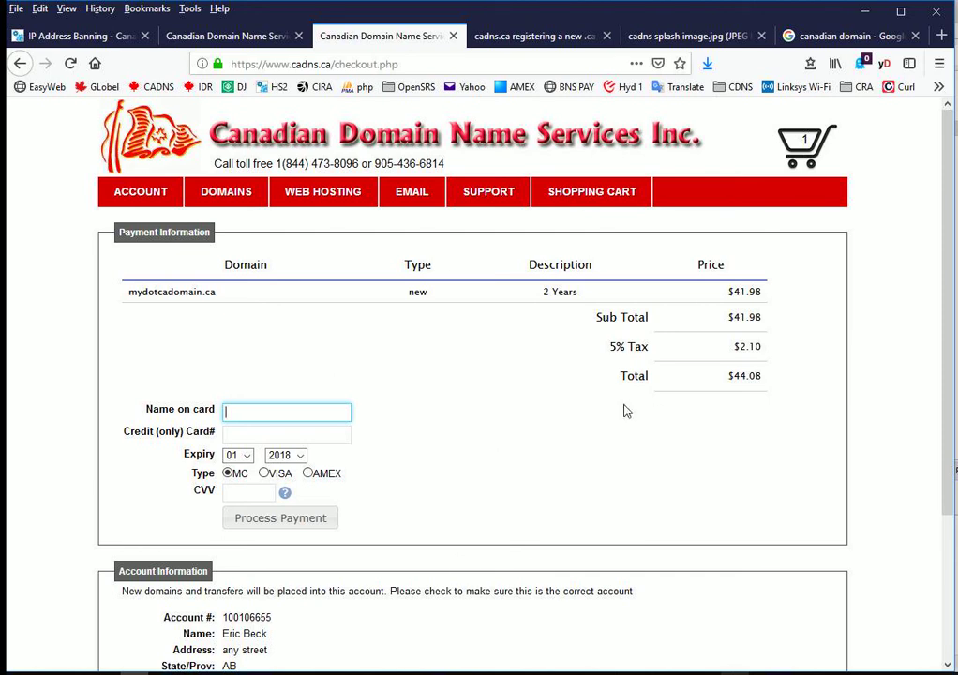
click(802, 143)
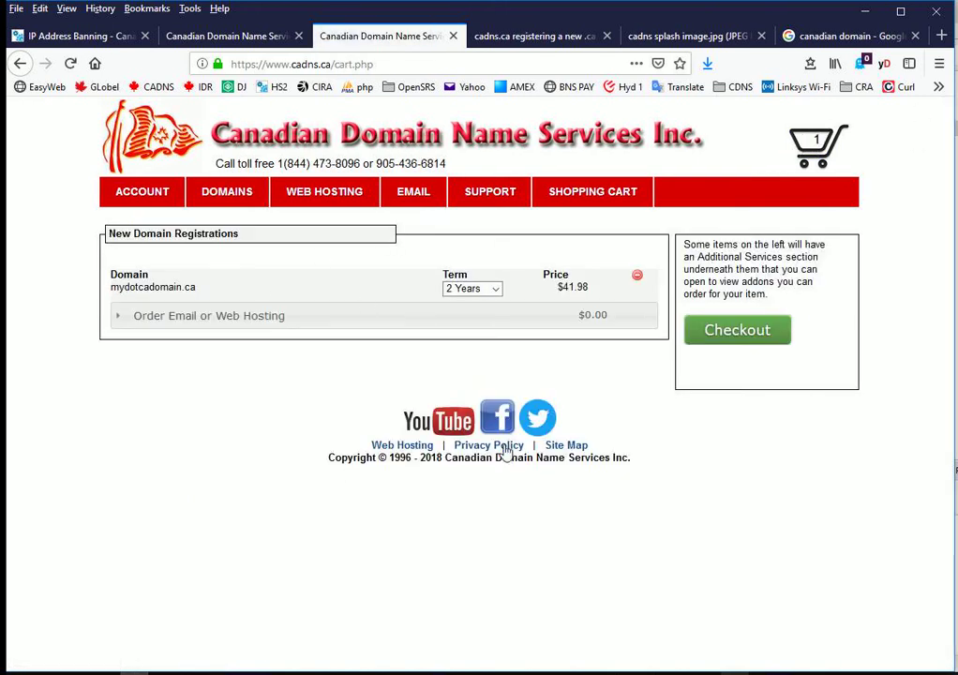
Step: Change mydotcadomain.ca's term to 5 Years ($104.95) and check out to the $110.20 payment page
click(496, 289)
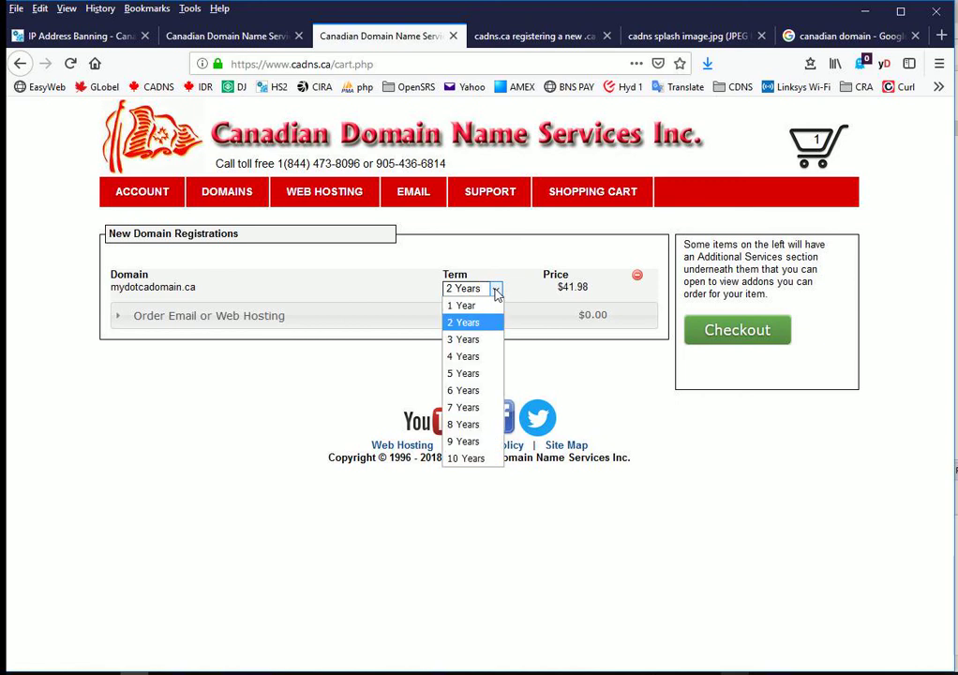
click(481, 373)
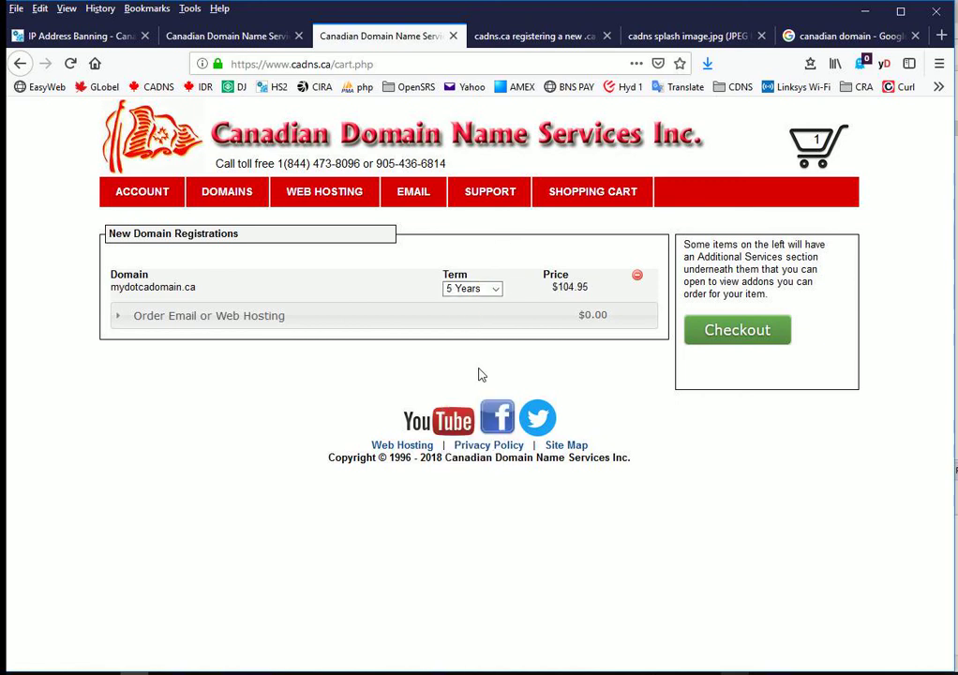
click(783, 338)
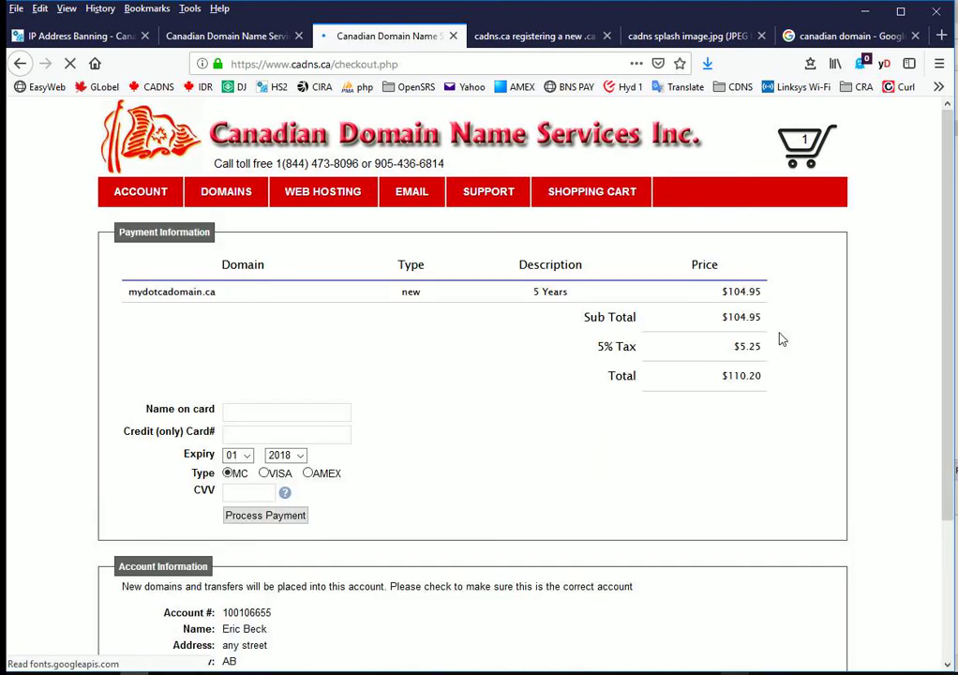